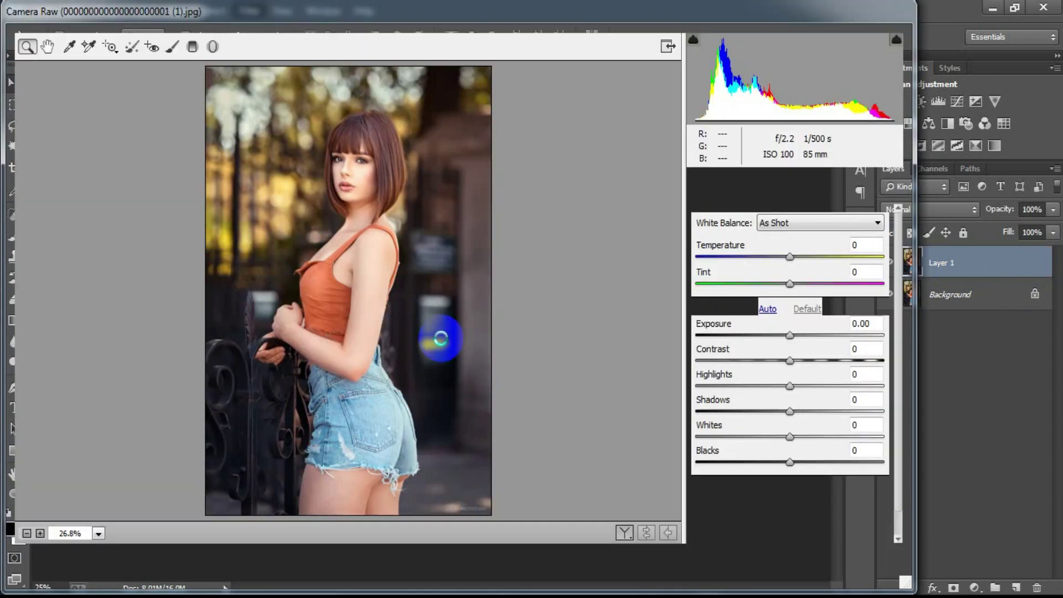
# - Set the photo's Contrast to -20, Highlights to -50, Shadows to +50, Whites to -40 and Blacks to -20
pyautogui.moveTo(790, 366); pyautogui.dragTo(745, 395)
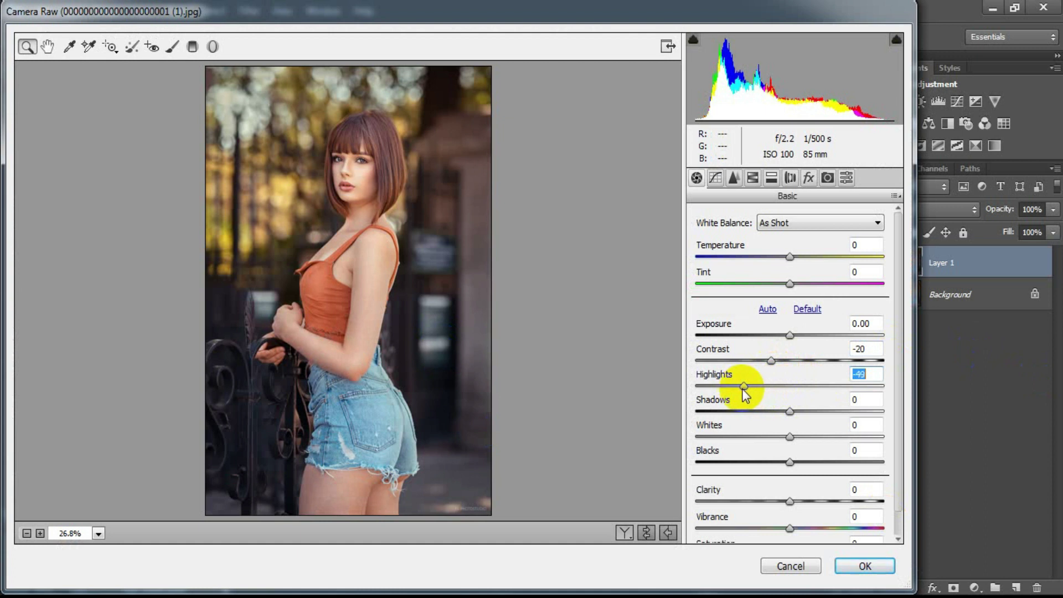
pyautogui.moveTo(745, 395); pyautogui.dragTo(746, 396)
pyautogui.moveTo(790, 413); pyautogui.dragTo(835, 427)
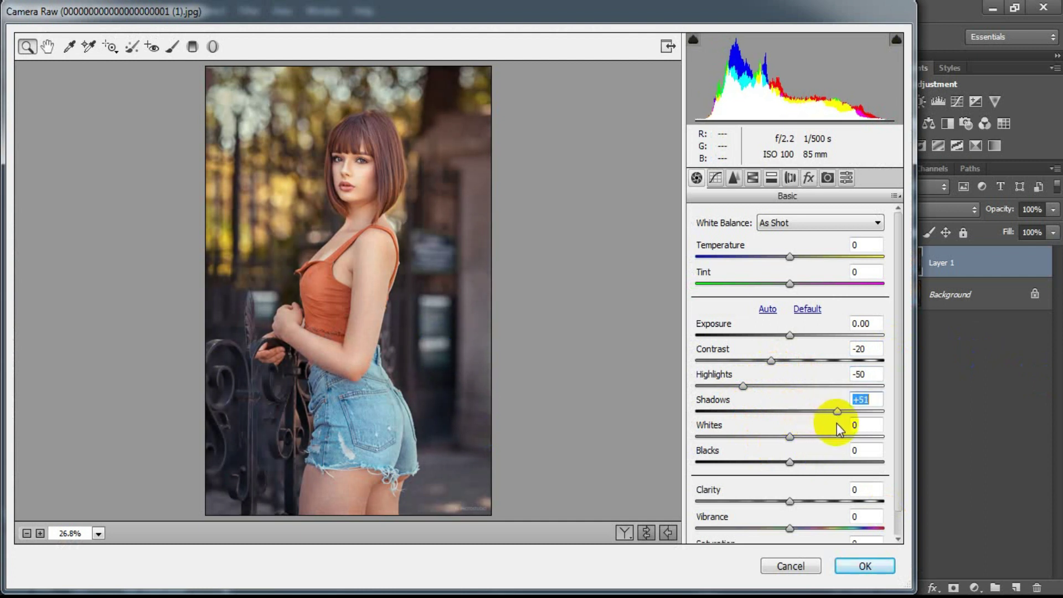
pyautogui.moveTo(834, 425); pyautogui.dragTo(836, 425)
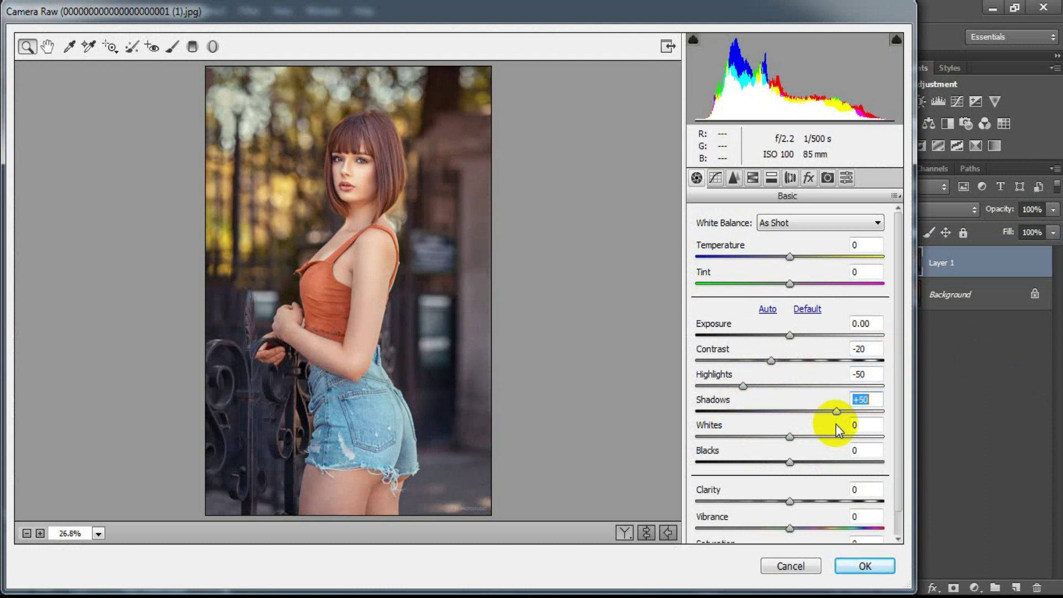
pyautogui.moveTo(785, 439); pyautogui.dragTo(752, 436)
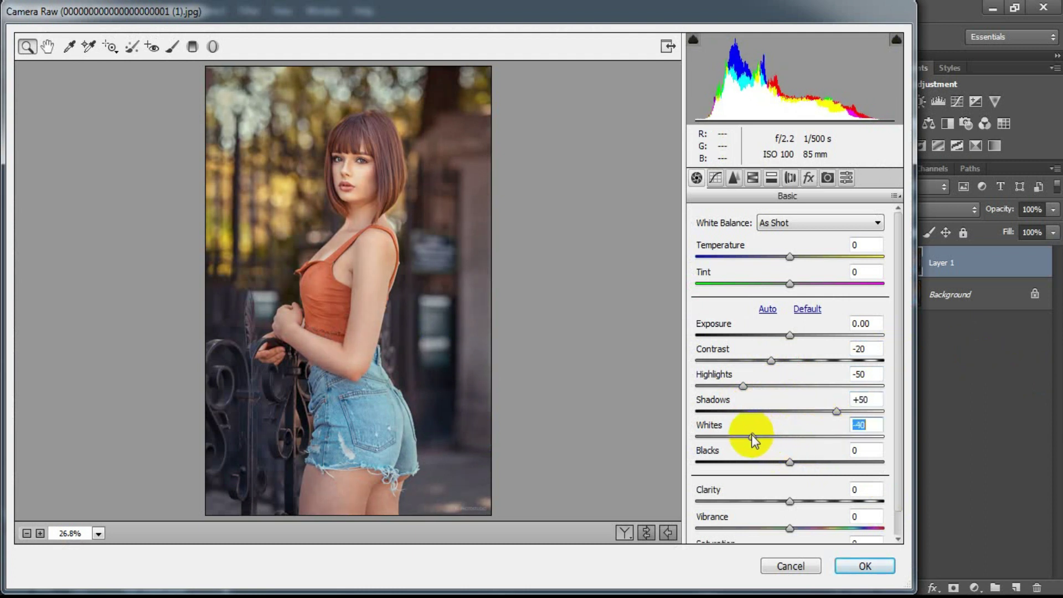
pyautogui.moveTo(790, 465); pyautogui.dragTo(770, 463)
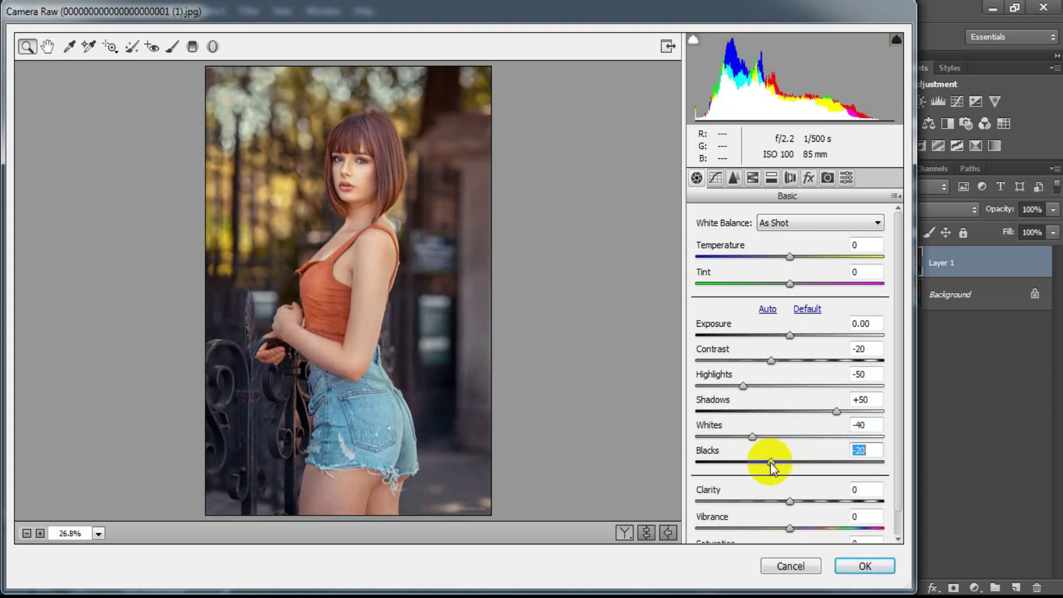
# - Set the photo's Vibrance to +10 and Saturation to -25
pyautogui.moveTo(791, 530); pyautogui.dragTo(801, 530)
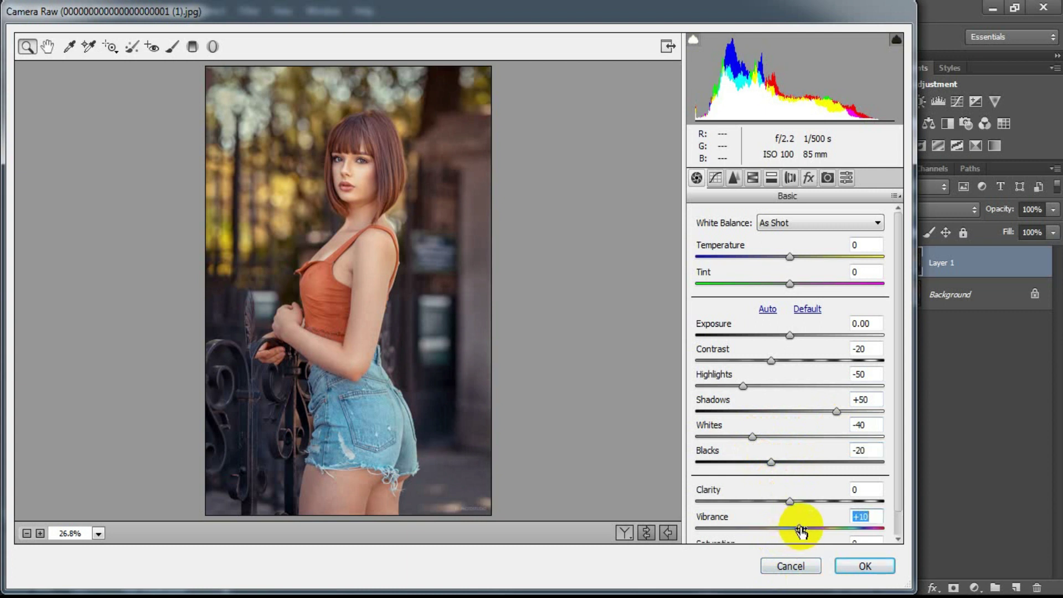
pyautogui.scroll(-1, 897, 517)
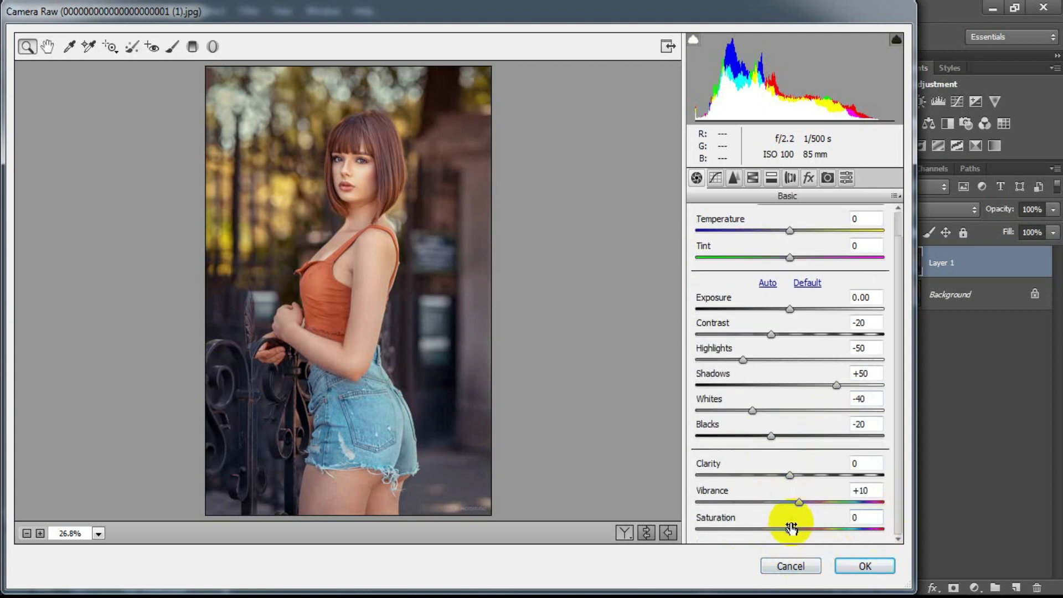
pyautogui.moveTo(792, 527); pyautogui.dragTo(770, 536)
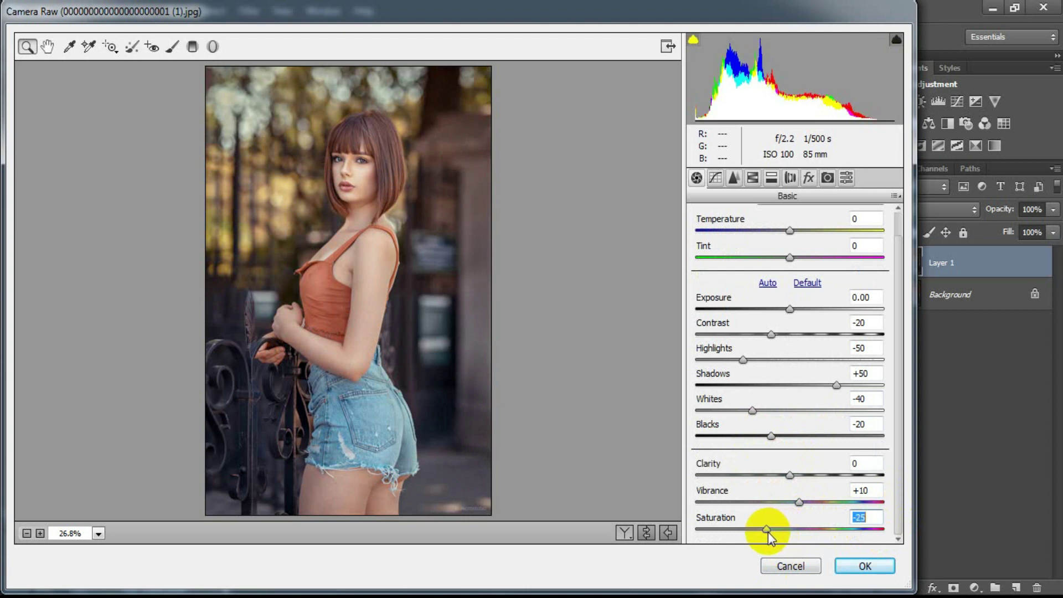
pyautogui.click(865, 516)
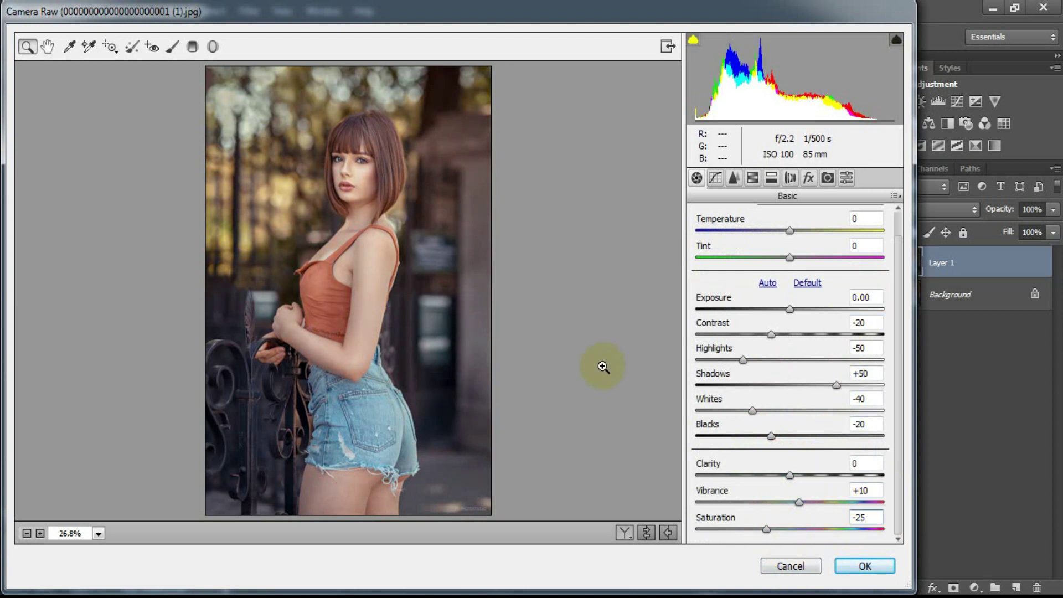
# - Shape the RGB point tone curve: raise the black point to output 22 and add points at 65/41, 152/130 and 212/192 (input/output)
pyautogui.click(716, 178)
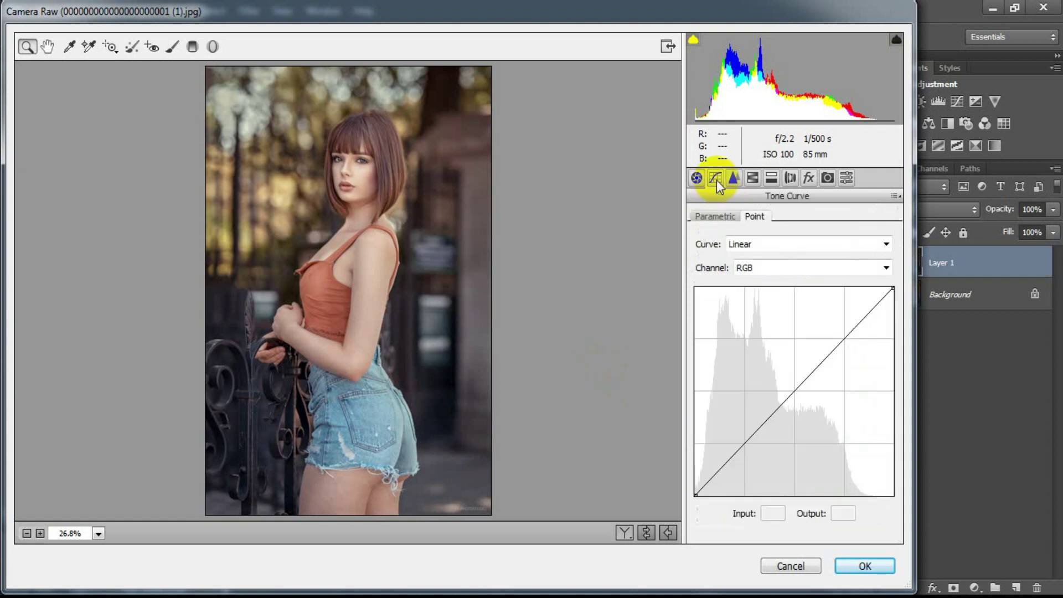
pyautogui.moveTo(699, 493); pyautogui.dragTo(676, 478)
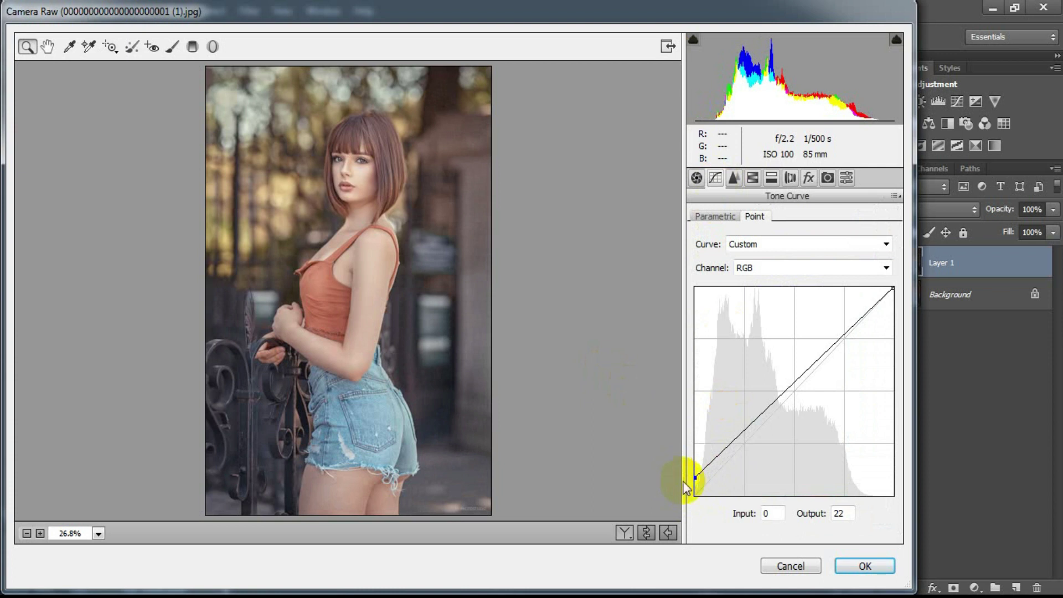
pyautogui.moveTo(739, 440); pyautogui.dragTo(745, 461)
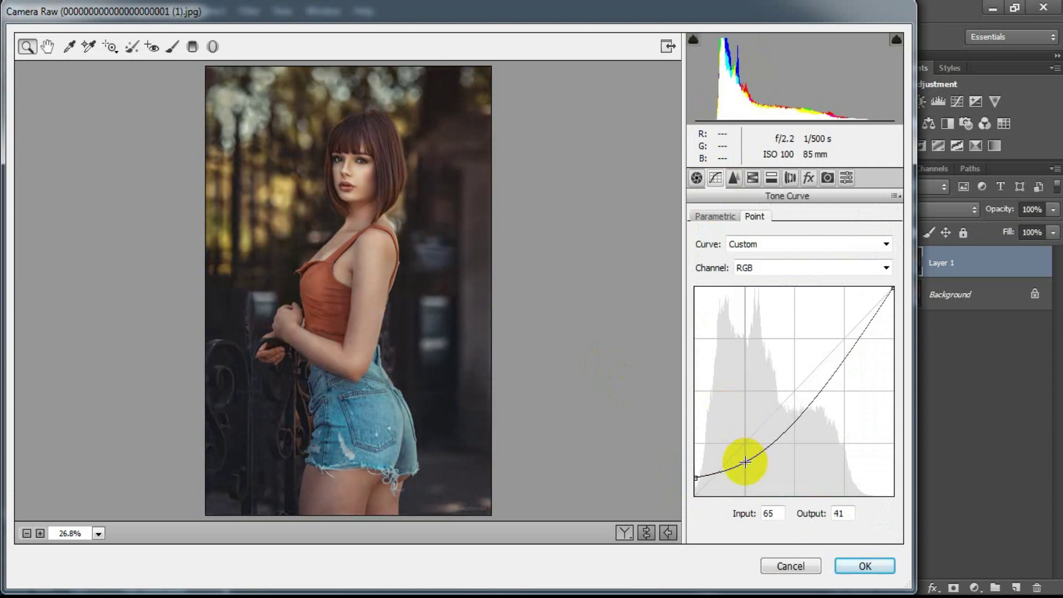
pyautogui.click(813, 392)
pyautogui.moveTo(813, 391); pyautogui.dragTo(813, 389)
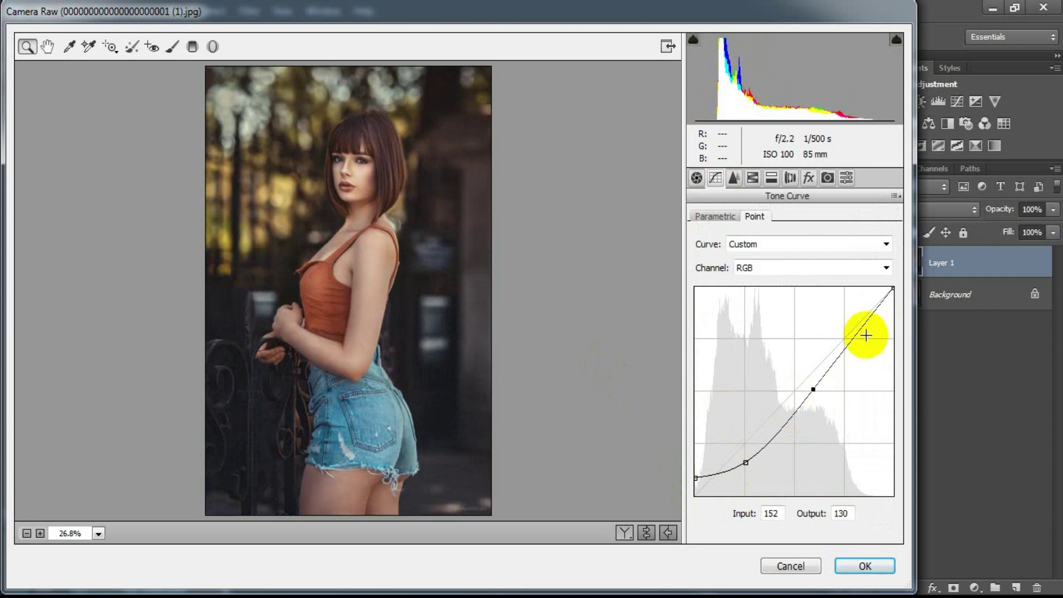
pyautogui.moveTo(852, 340); pyautogui.dragTo(859, 338)
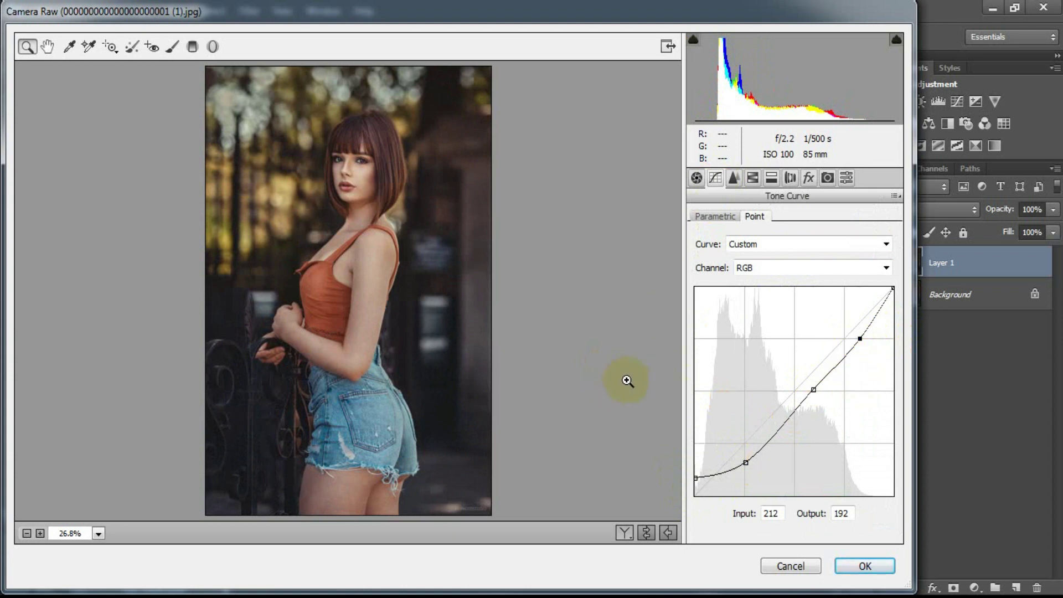
# - Set noise reduction to Luminance 15 and Color 15
pyautogui.click(734, 178)
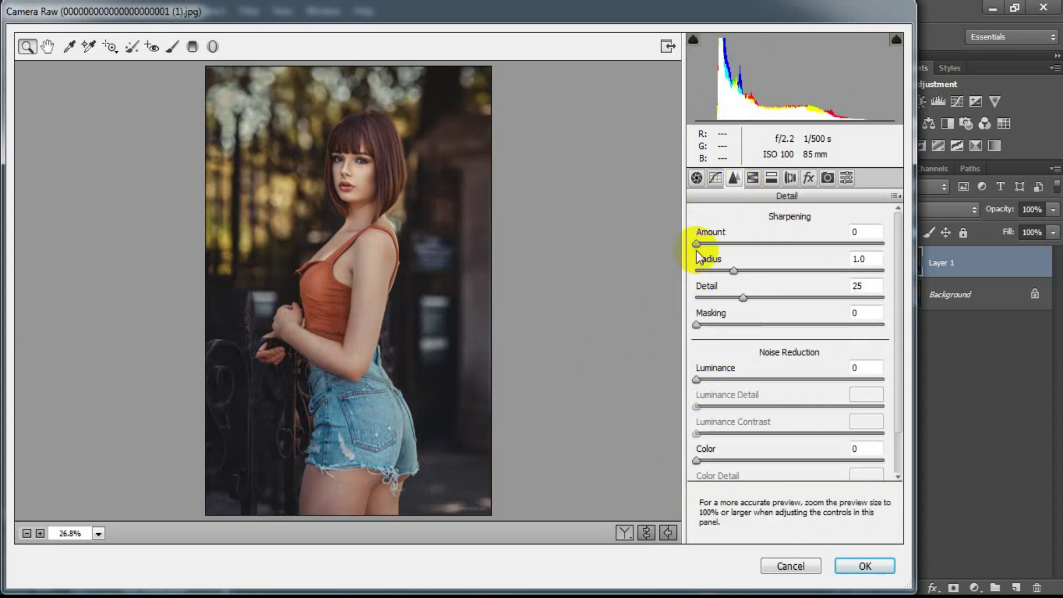
pyautogui.click(701, 379)
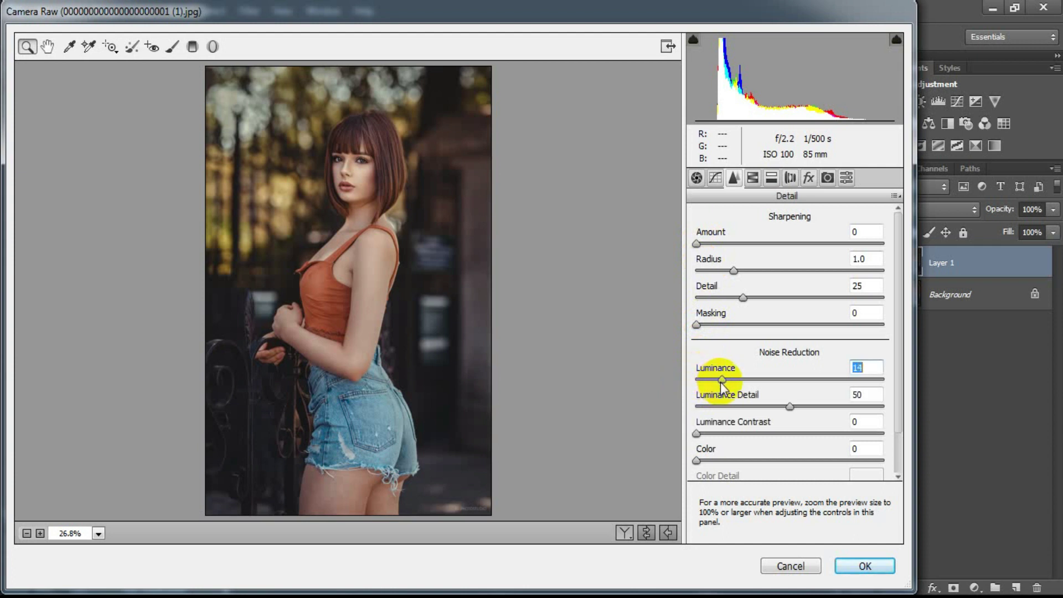
pyautogui.moveTo(719, 382); pyautogui.dragTo(722, 384)
pyautogui.moveTo(697, 458); pyautogui.dragTo(724, 461)
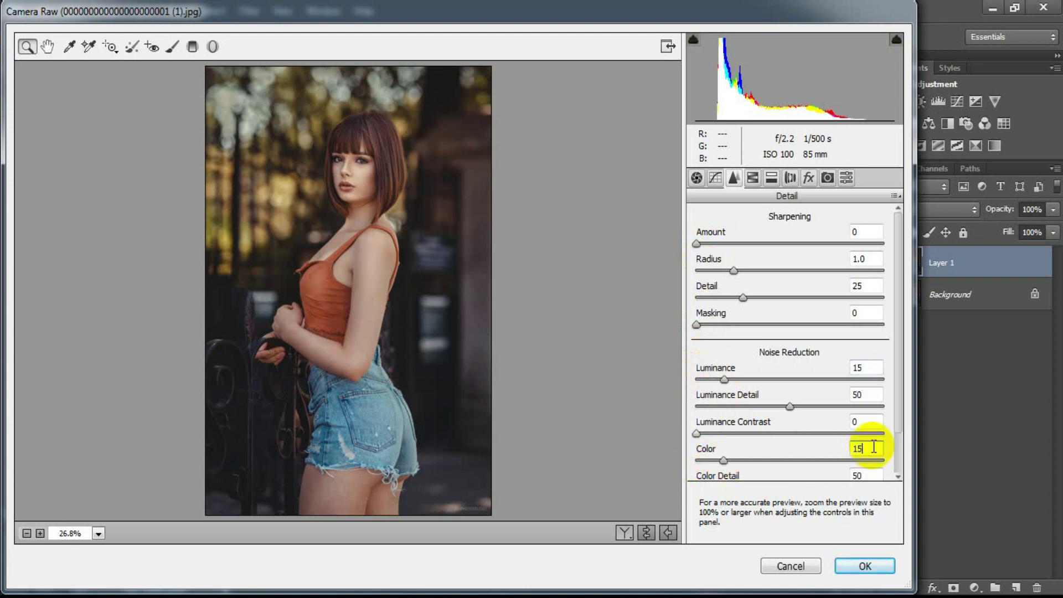
# - Set the HSL hue of Reds to -10, Oranges to -10, Yellows to -30 and Greens to -20
pyautogui.click(754, 179)
pyautogui.click(702, 241)
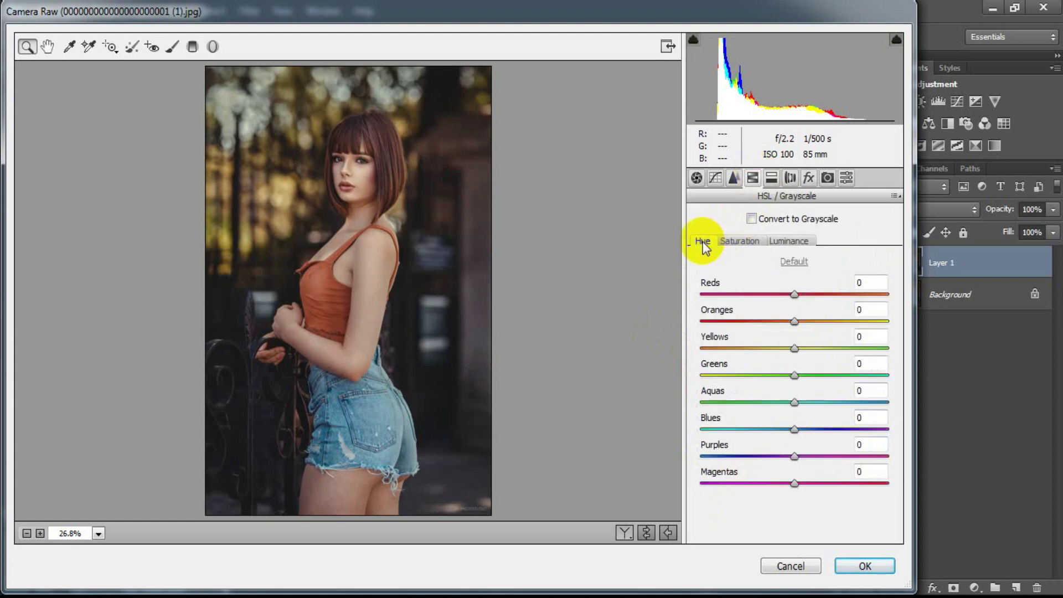
pyautogui.moveTo(795, 294); pyautogui.dragTo(784, 295)
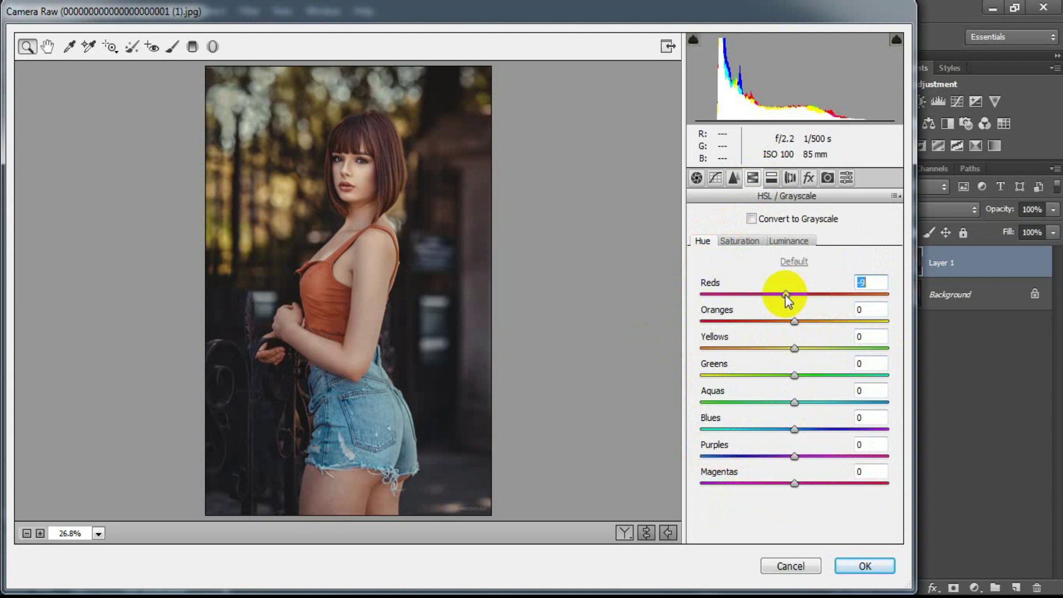
pyautogui.moveTo(794, 322); pyautogui.dragTo(766, 350)
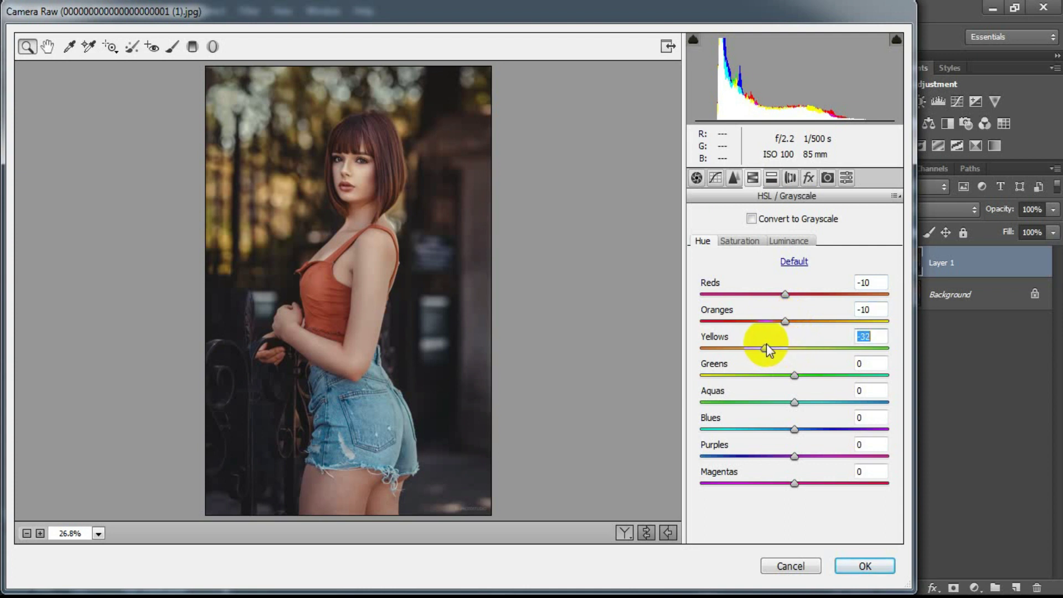
pyautogui.moveTo(795, 376); pyautogui.dragTo(776, 373)
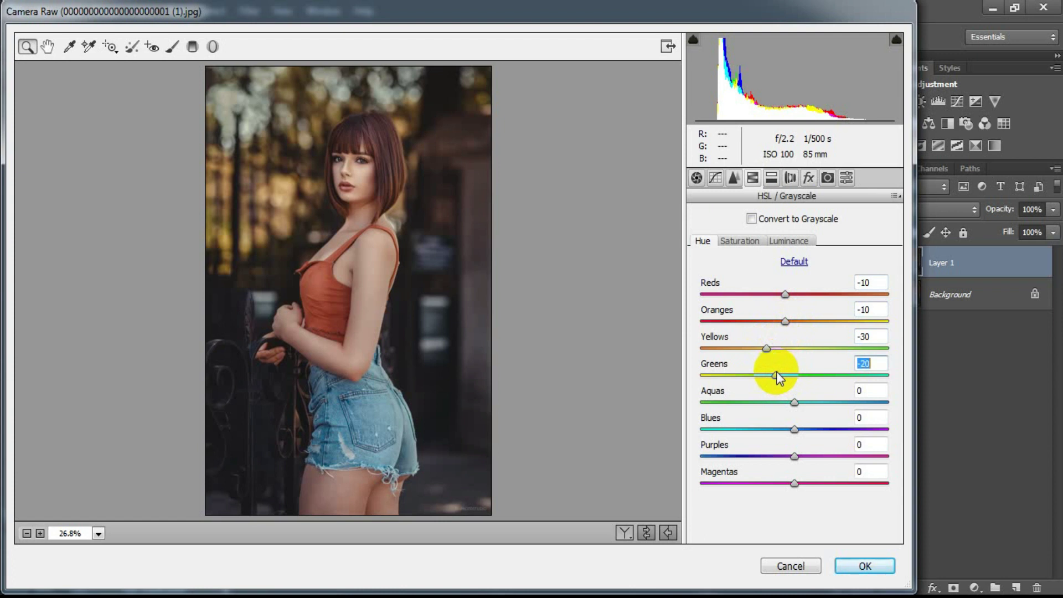
pyautogui.click(882, 363)
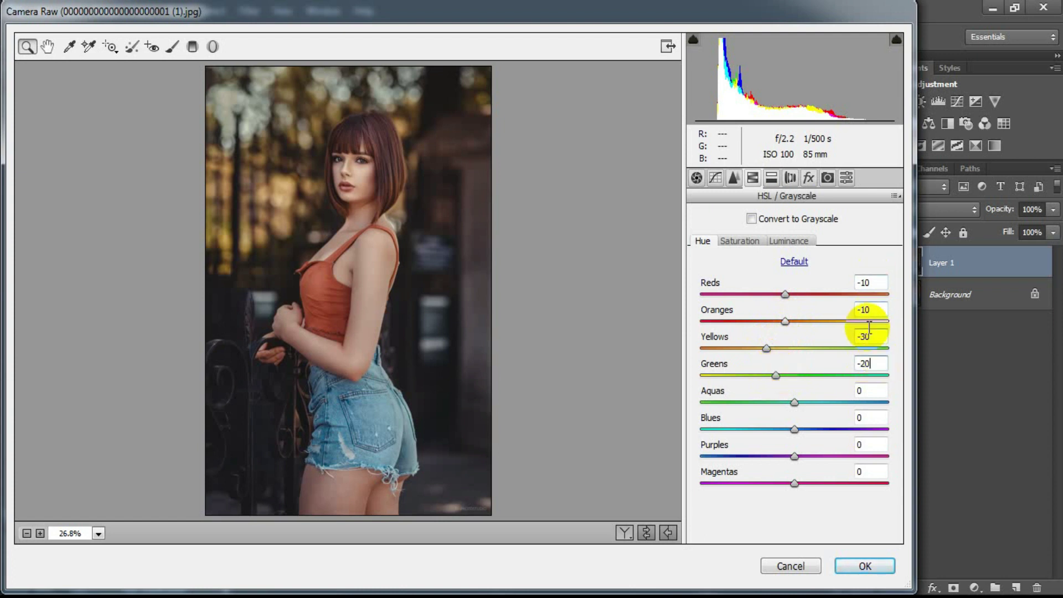
# - Set the HSL saturation to Oranges -10, Yellows -10, Greens -60, Aquas -50, Blues -50, Purples -30 and Magentas -30
pyautogui.click(735, 241)
pyautogui.moveTo(794, 321); pyautogui.dragTo(787, 326)
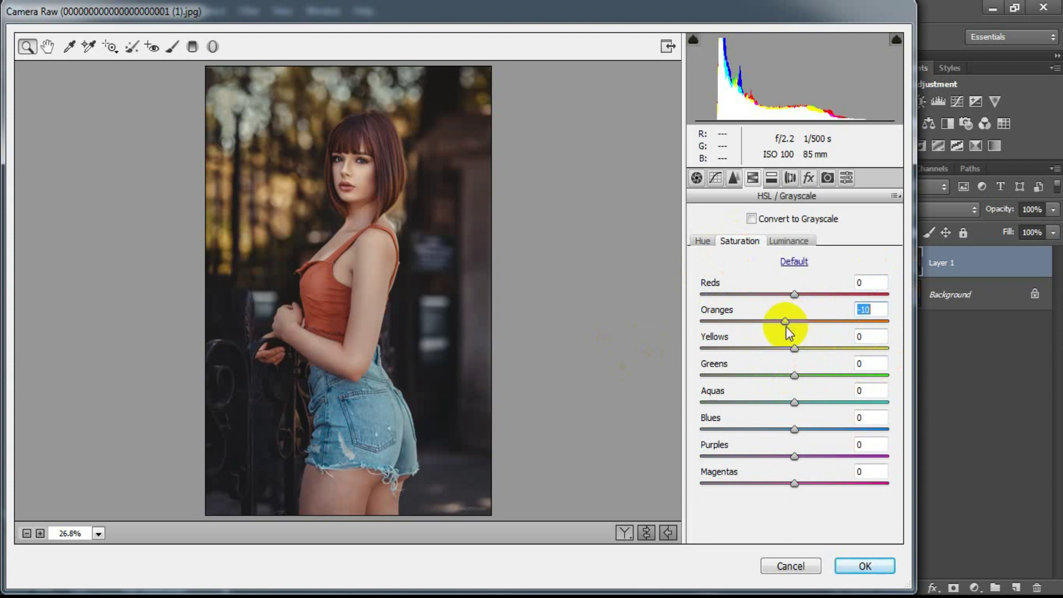
pyautogui.moveTo(793, 351); pyautogui.dragTo(755, 372)
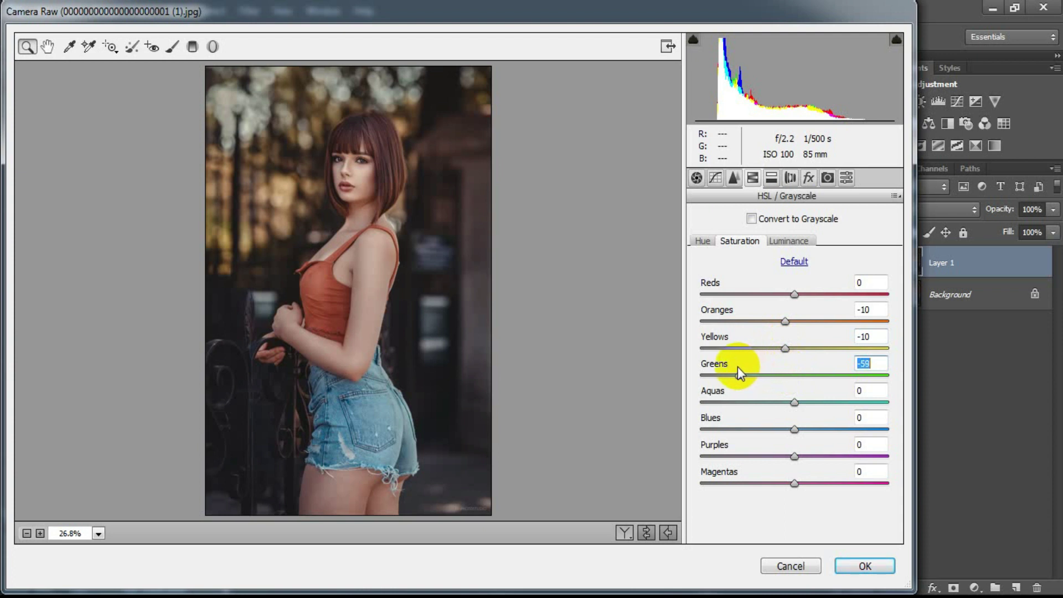
pyautogui.moveTo(793, 403); pyautogui.dragTo(748, 422)
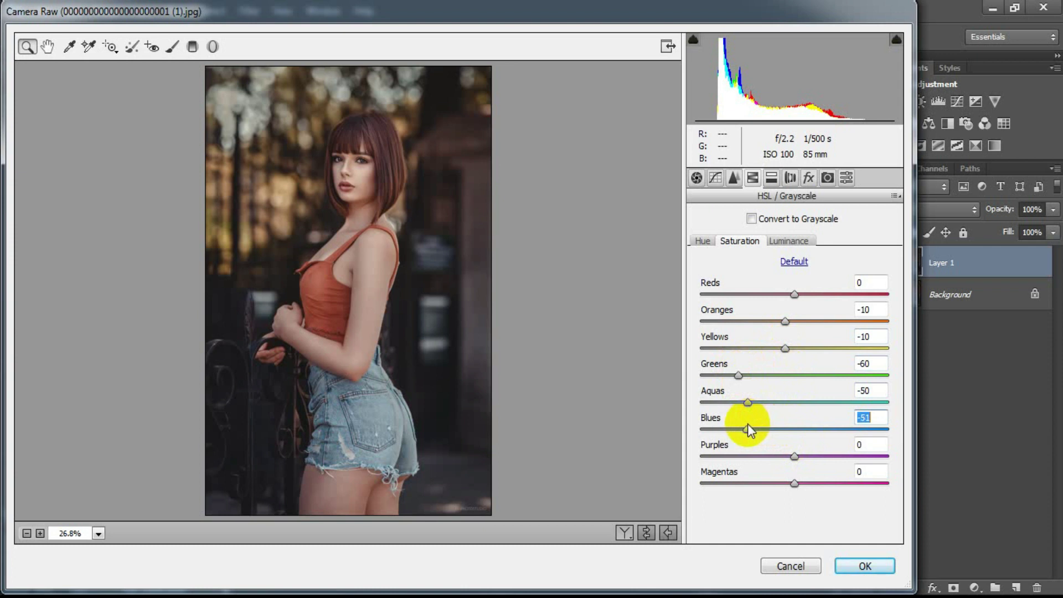
pyautogui.press('Up')
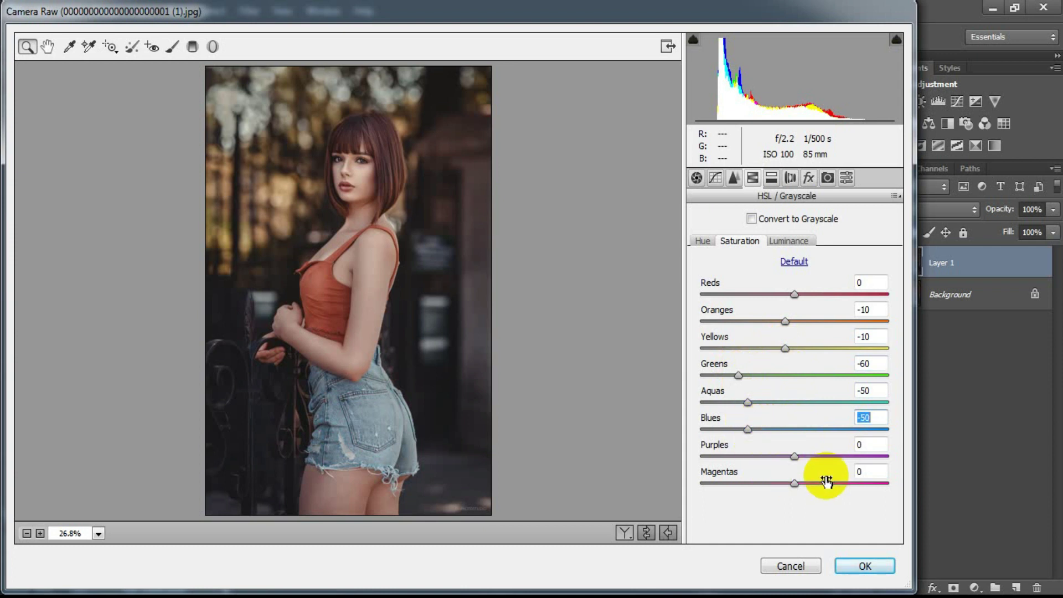
pyautogui.moveTo(793, 456); pyautogui.dragTo(771, 452)
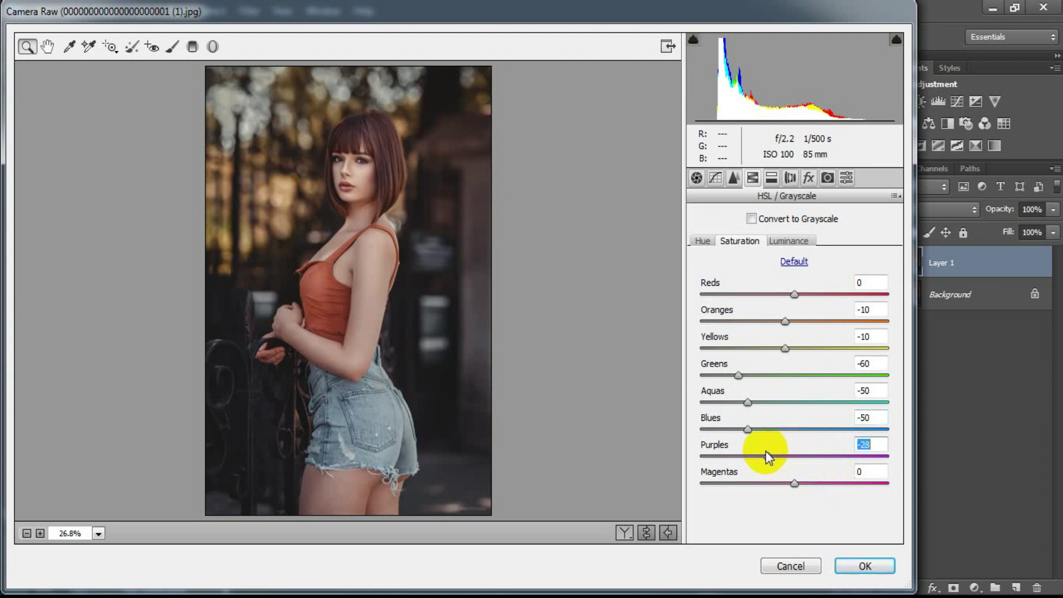
pyautogui.moveTo(765, 452); pyautogui.dragTo(766, 453)
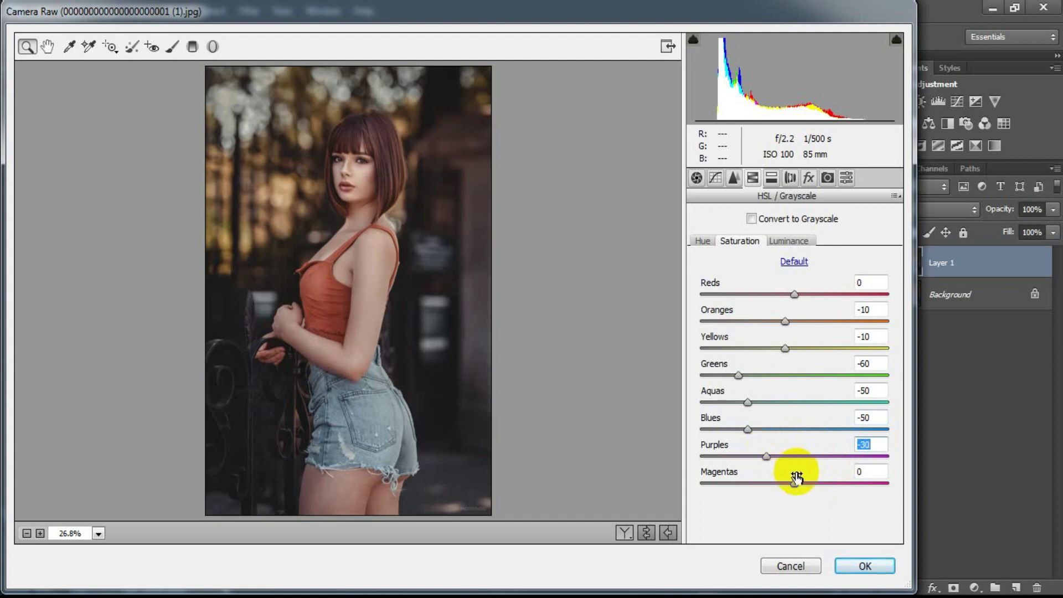
pyautogui.moveTo(795, 485); pyautogui.dragTo(765, 479)
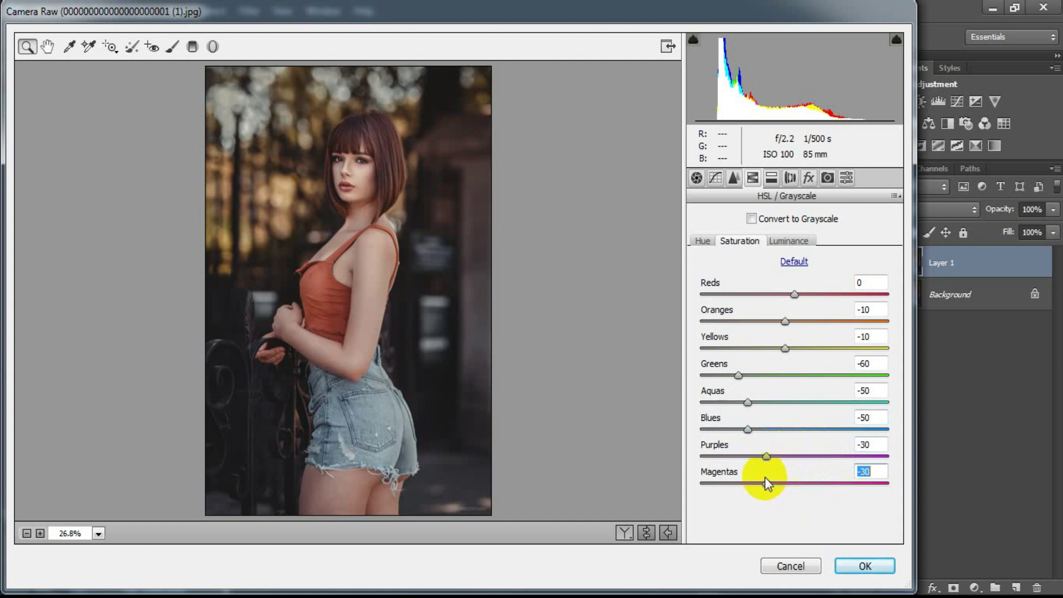
pyautogui.click(880, 470)
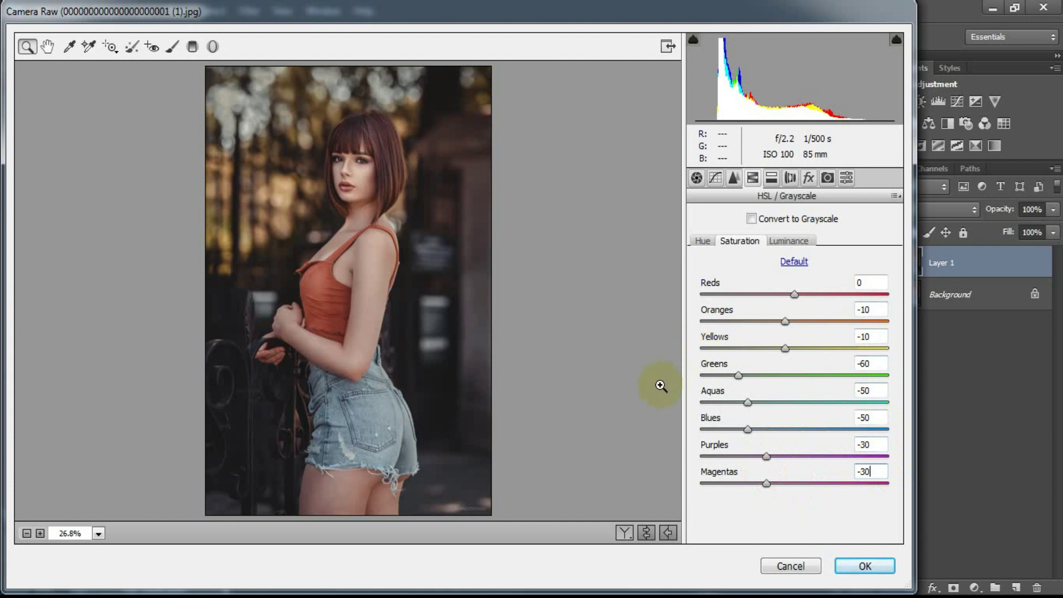
# - Set the HSL luminance of Oranges to +10 and Yellows to -10
pyautogui.click(786, 240)
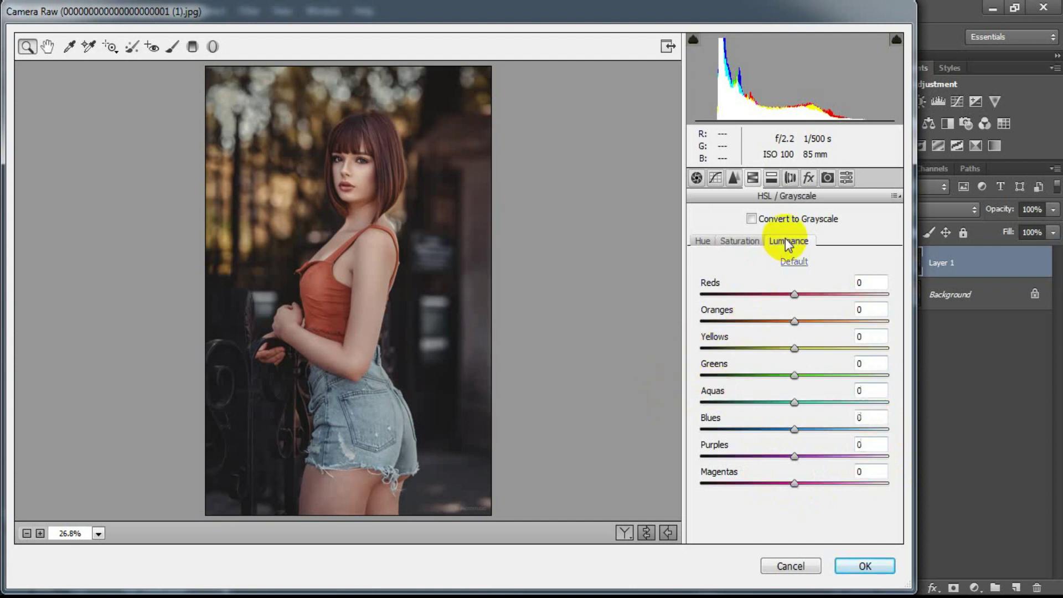
pyautogui.moveTo(793, 322); pyautogui.dragTo(785, 348)
pyautogui.click(881, 336)
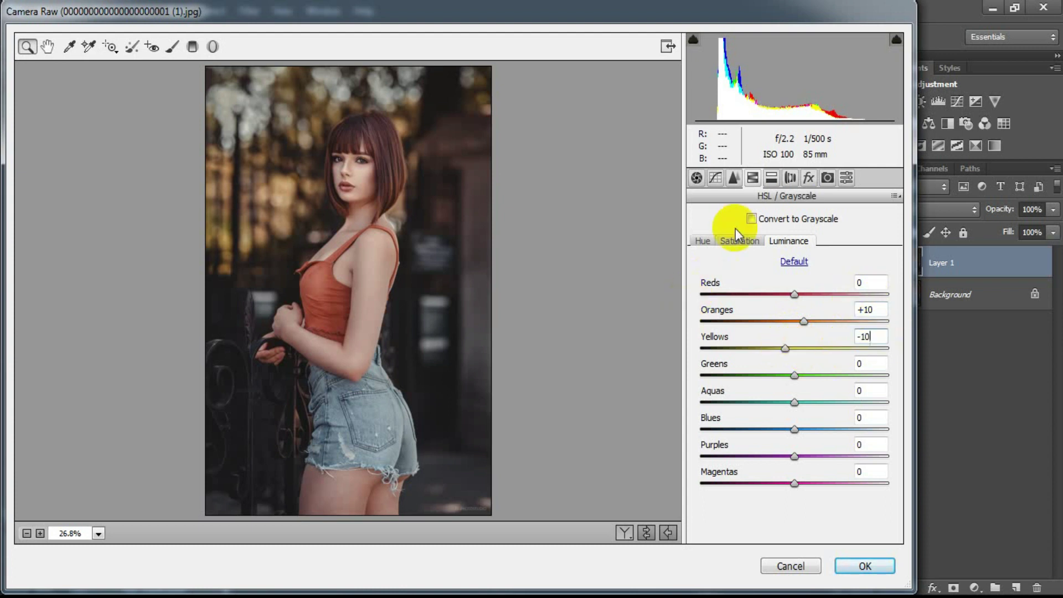
# - Set the split toning highlights to Hue 41 and Saturation 15
pyautogui.click(771, 177)
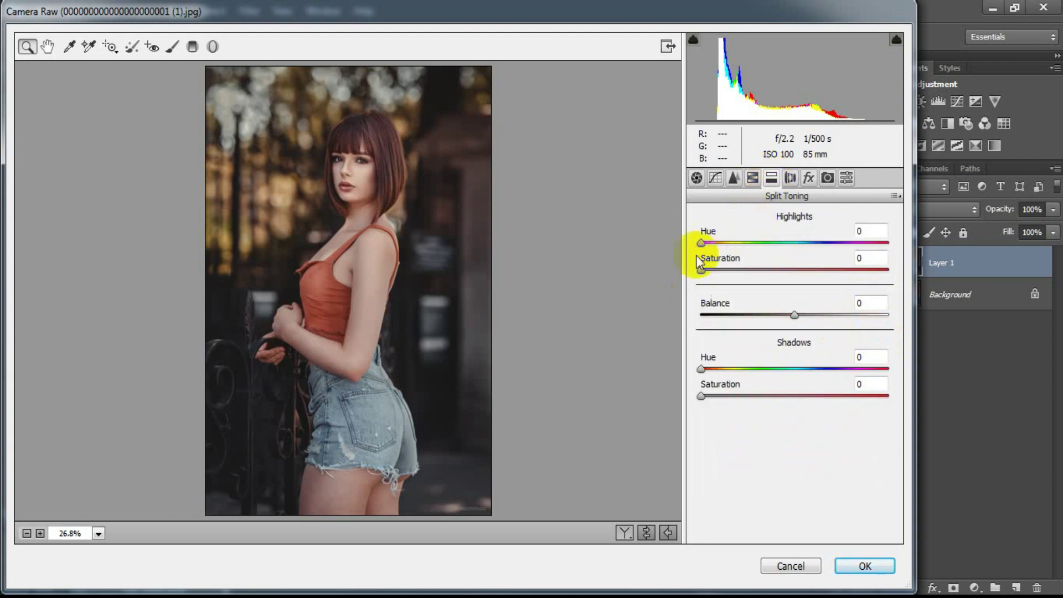
pyautogui.moveTo(704, 245); pyautogui.dragTo(715, 249)
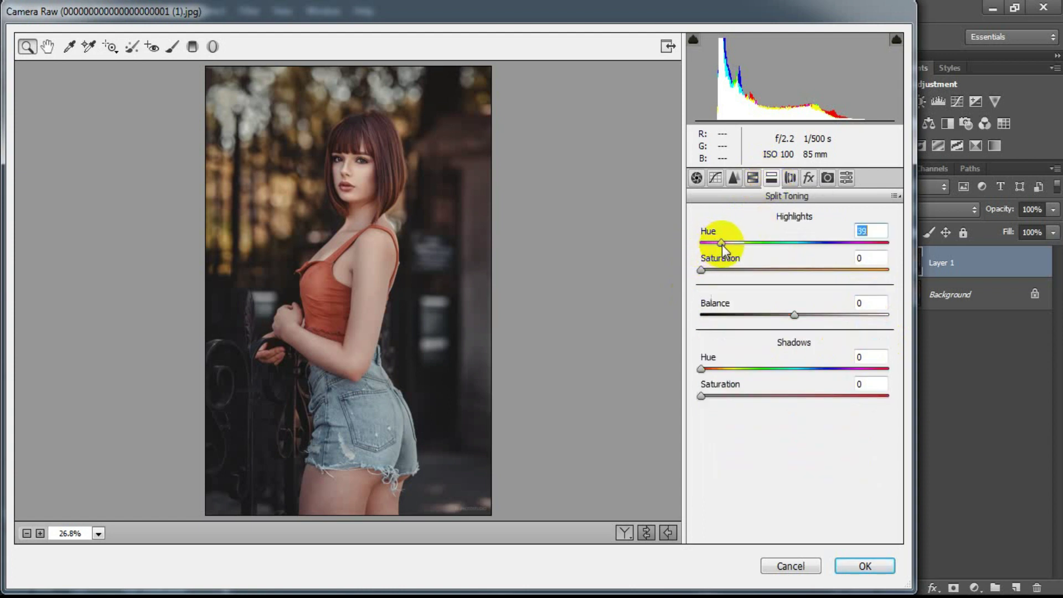
pyautogui.moveTo(722, 248); pyautogui.dragTo(726, 280)
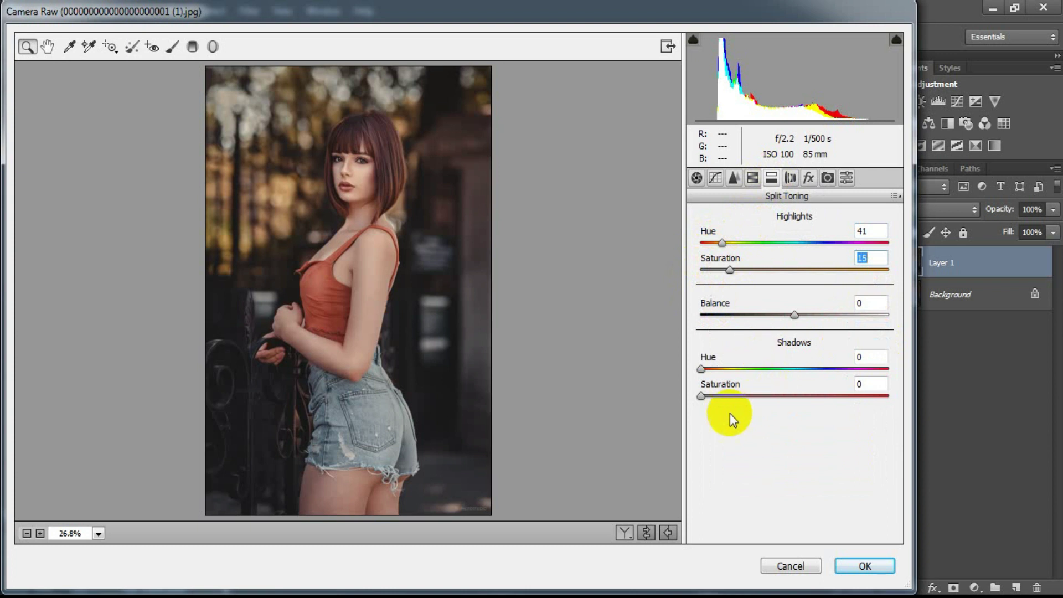
# - Set the split toning shadows to Hue 50 and Saturation 20, and add grain with Amount 20
pyautogui.moveTo(701, 369); pyautogui.dragTo(723, 369)
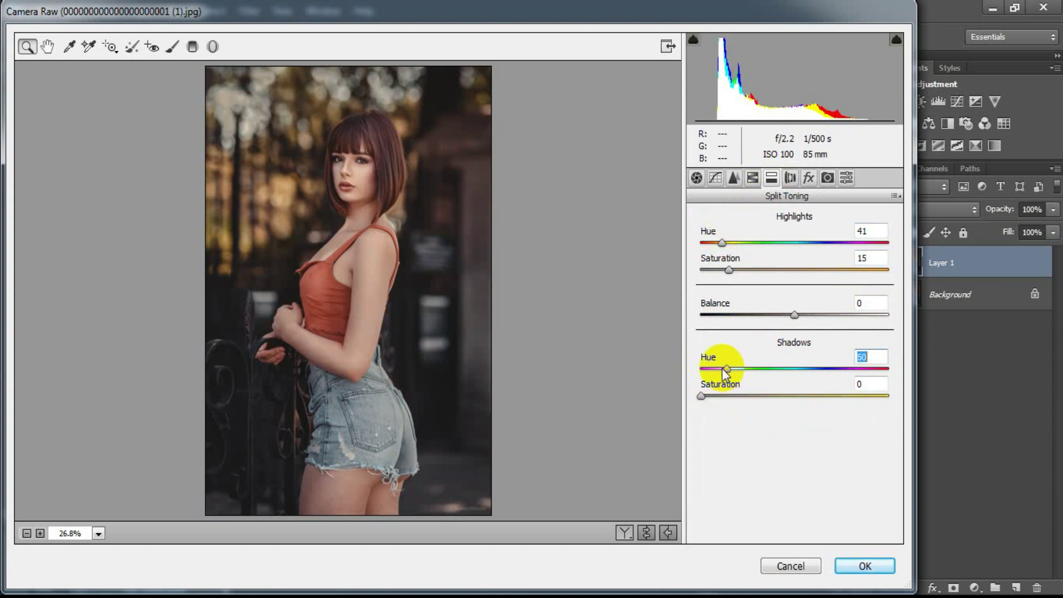
pyautogui.moveTo(703, 395); pyautogui.dragTo(742, 398)
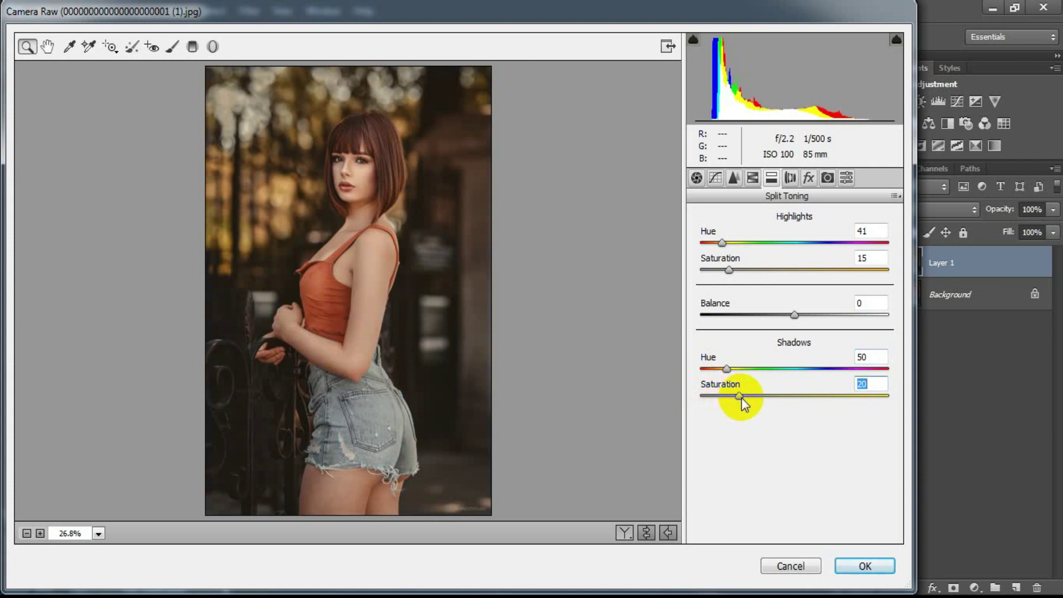
pyautogui.click(864, 384)
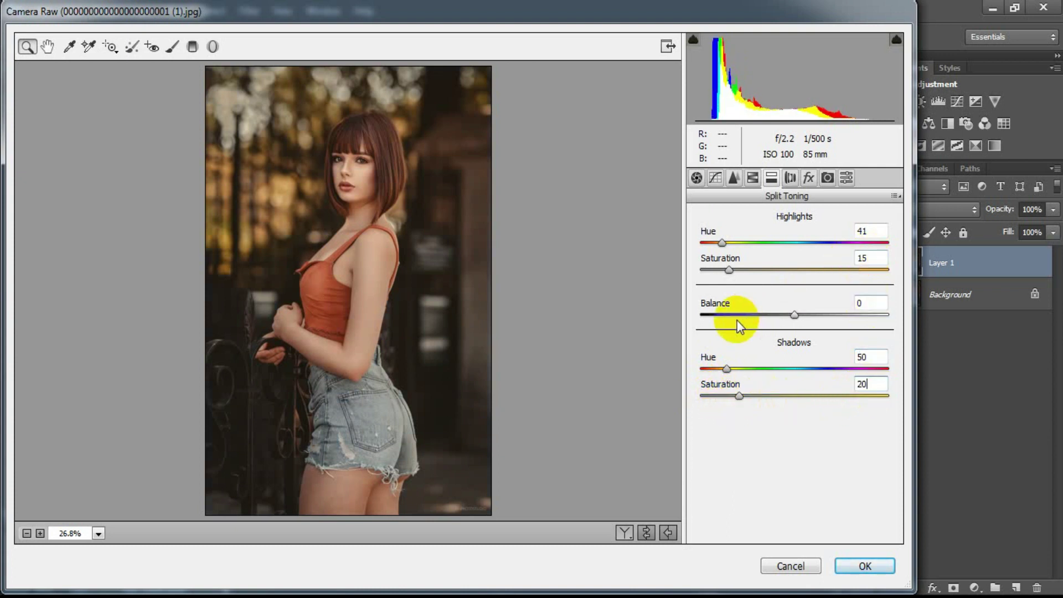
pyautogui.click(808, 177)
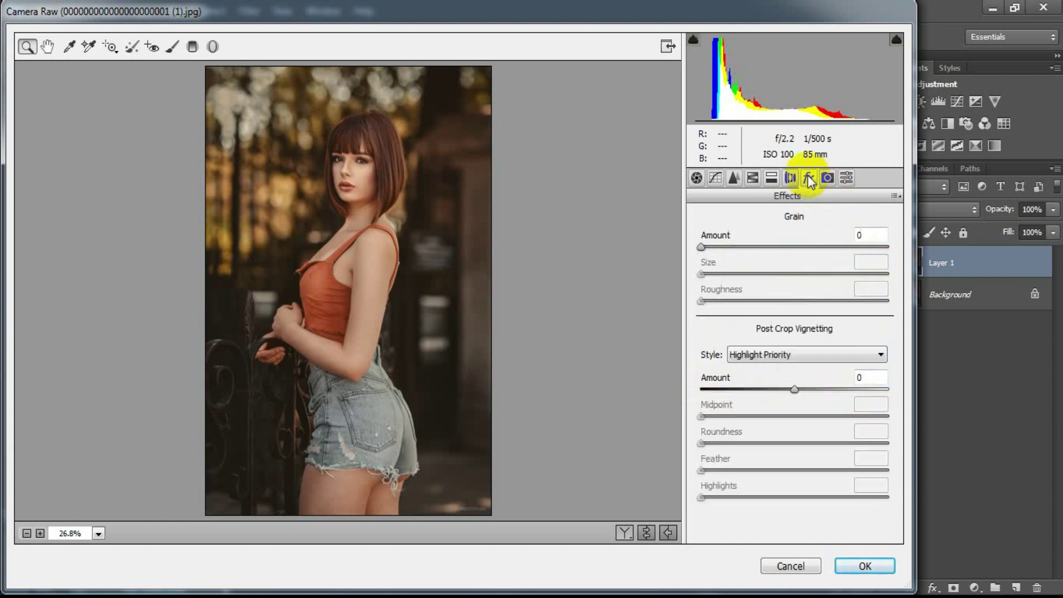
pyautogui.moveTo(705, 247); pyautogui.dragTo(734, 249)
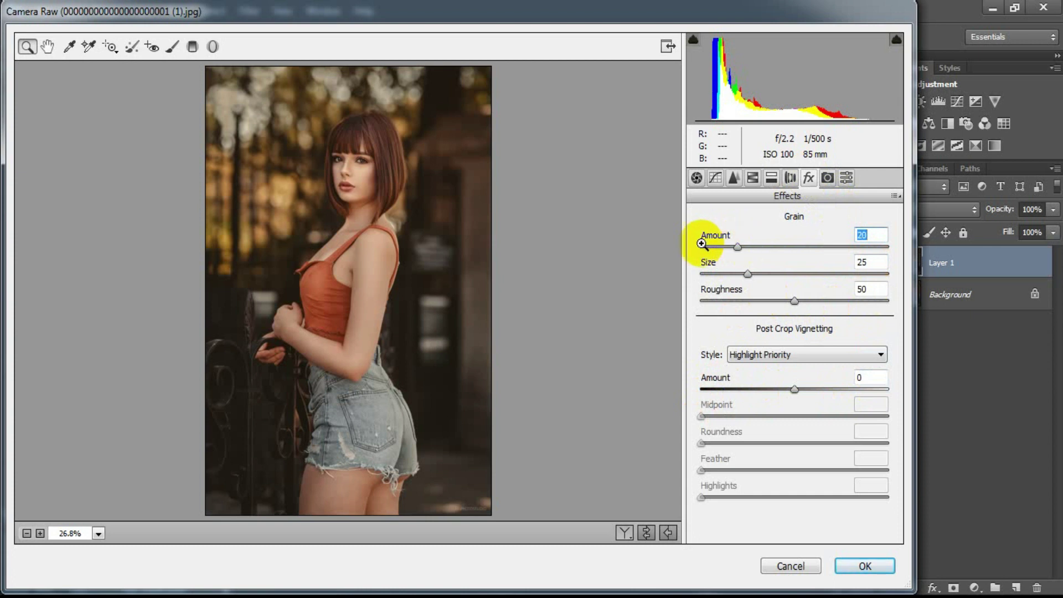
# - Compare the portrait before and after side by side, and apply the Camera Raw adjustments to Layer 1
pyautogui.click(647, 533)
pyautogui.click(647, 532)
pyautogui.click(623, 532)
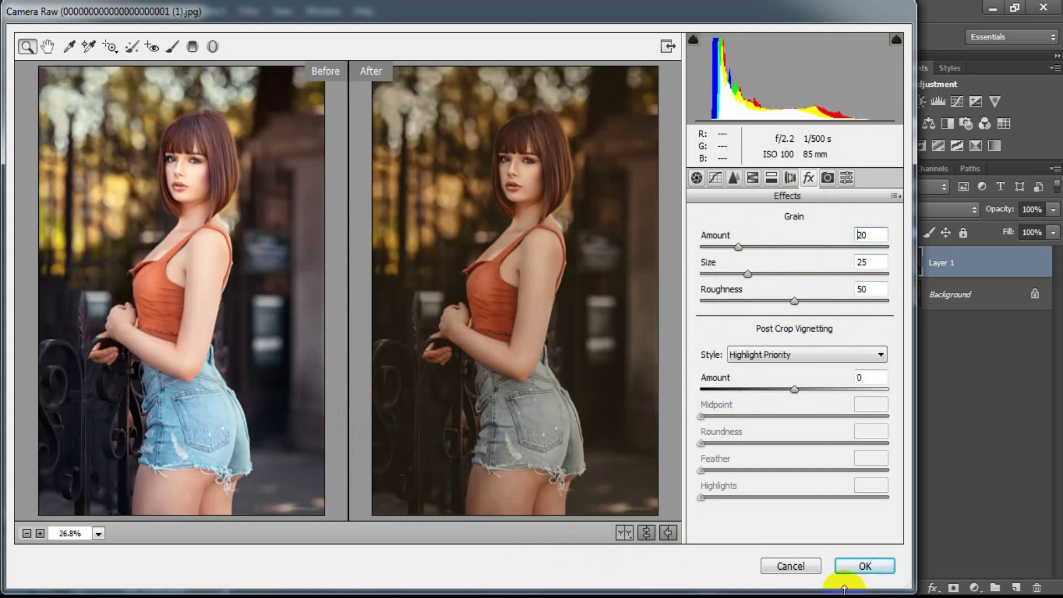
pyautogui.click(853, 565)
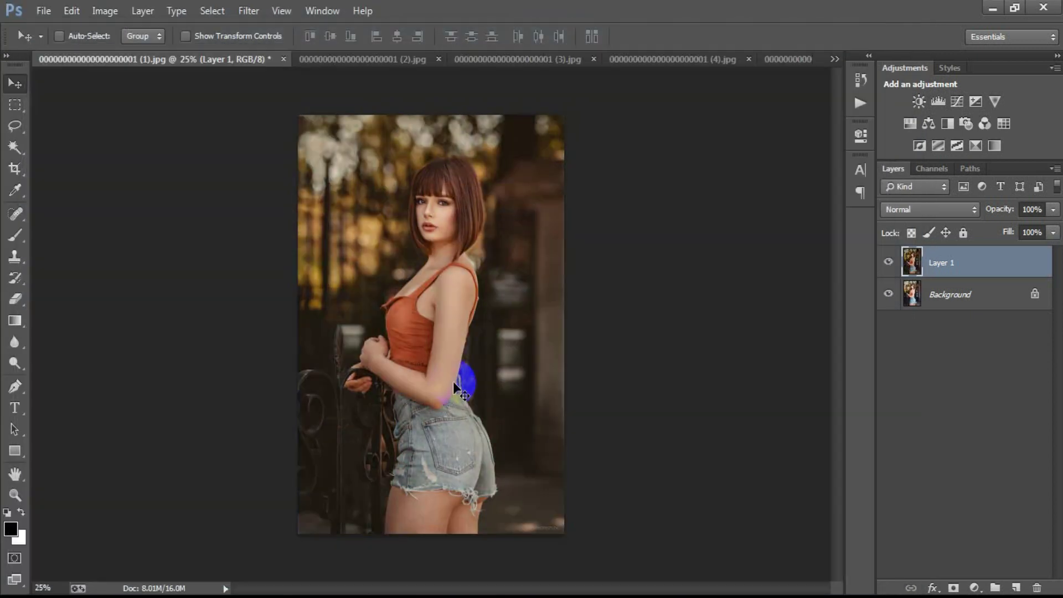
# - Compare the graded Layer 1 with the original Background in images (1) and (2) by toggling the layer's visibility
pyautogui.click(888, 262)
pyautogui.click(888, 262)
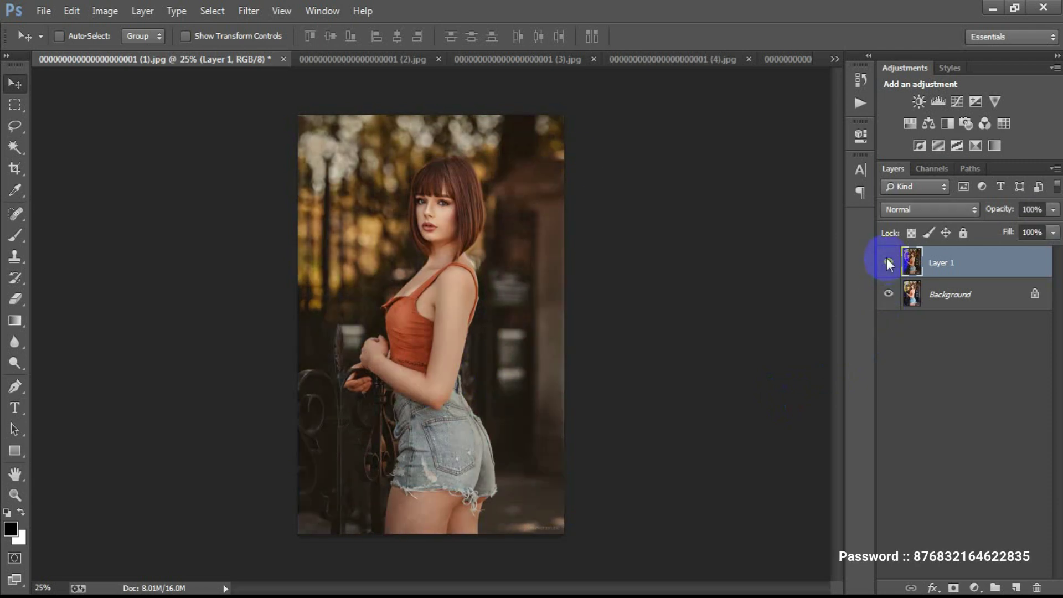
pyautogui.click(366, 63)
pyautogui.click(889, 262)
pyautogui.click(888, 262)
# - Compare the graded and original versions of images (3) and (4) by hiding and showing Layer 1 in each
pyautogui.click(533, 62)
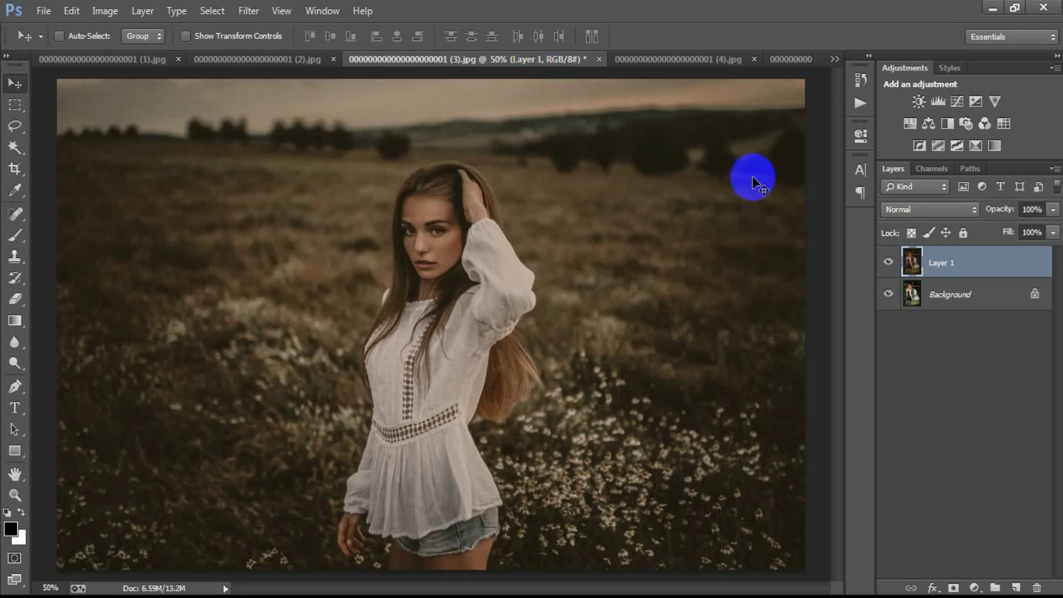
pyautogui.click(888, 258)
pyautogui.click(888, 258)
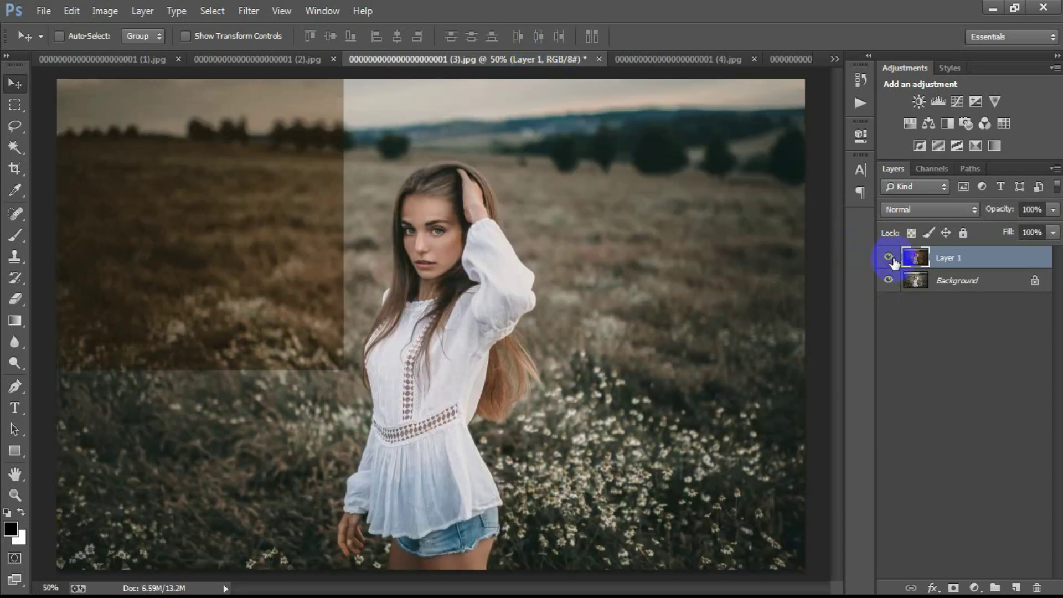
pyautogui.click(638, 60)
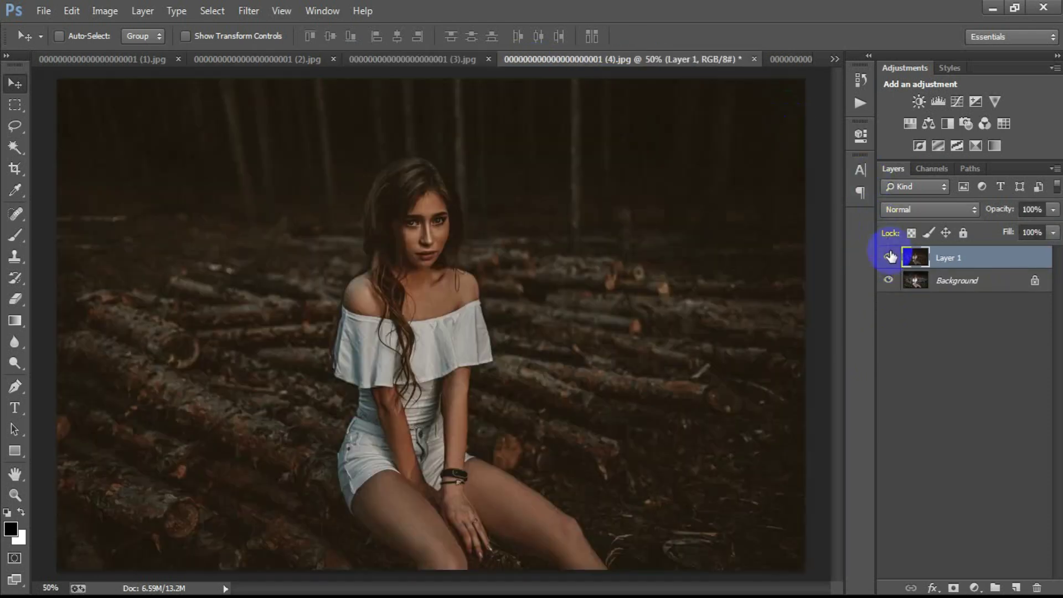
pyautogui.click(889, 257)
pyautogui.click(889, 257)
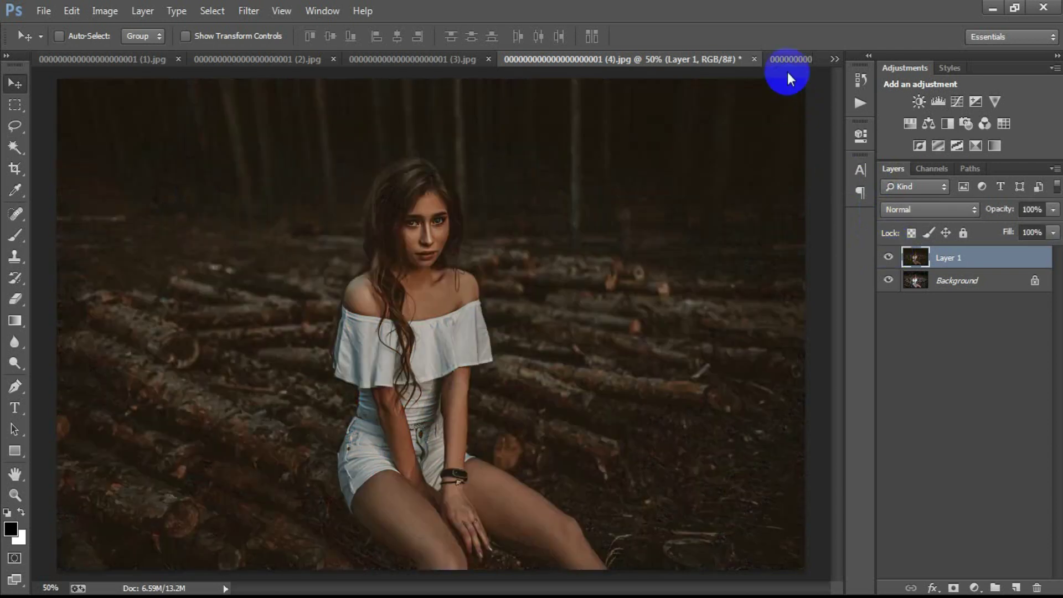
# - Check the grading in image (5), and return to image (1) to compare Layer 1 with the original again
pyautogui.click(789, 60)
pyautogui.click(887, 264)
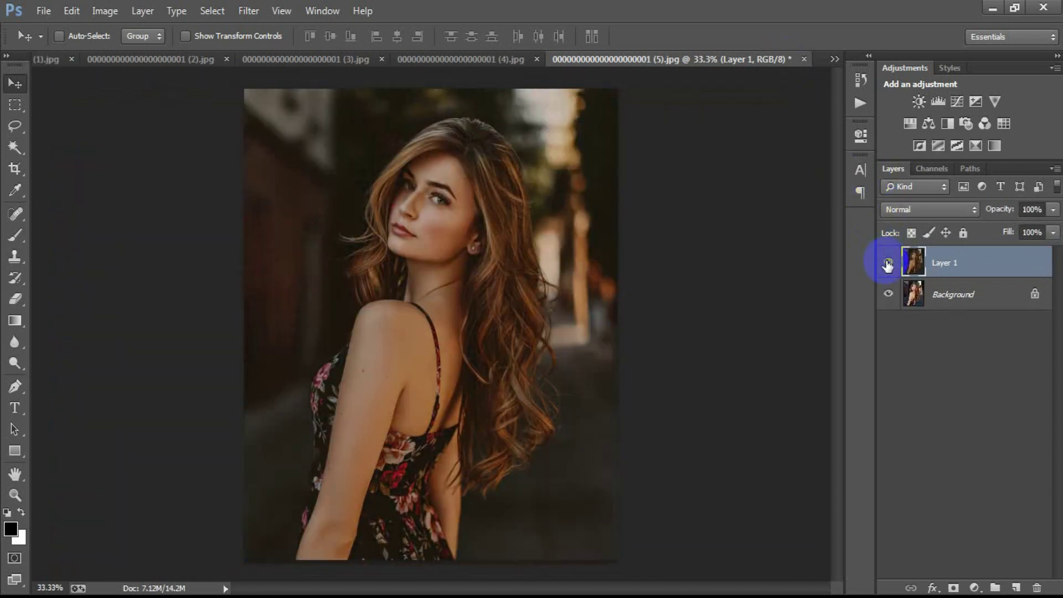
pyautogui.click(40, 58)
pyautogui.click(921, 278)
pyautogui.click(888, 262)
pyautogui.click(888, 262)
pyautogui.click(888, 262)
pyautogui.click(888, 263)
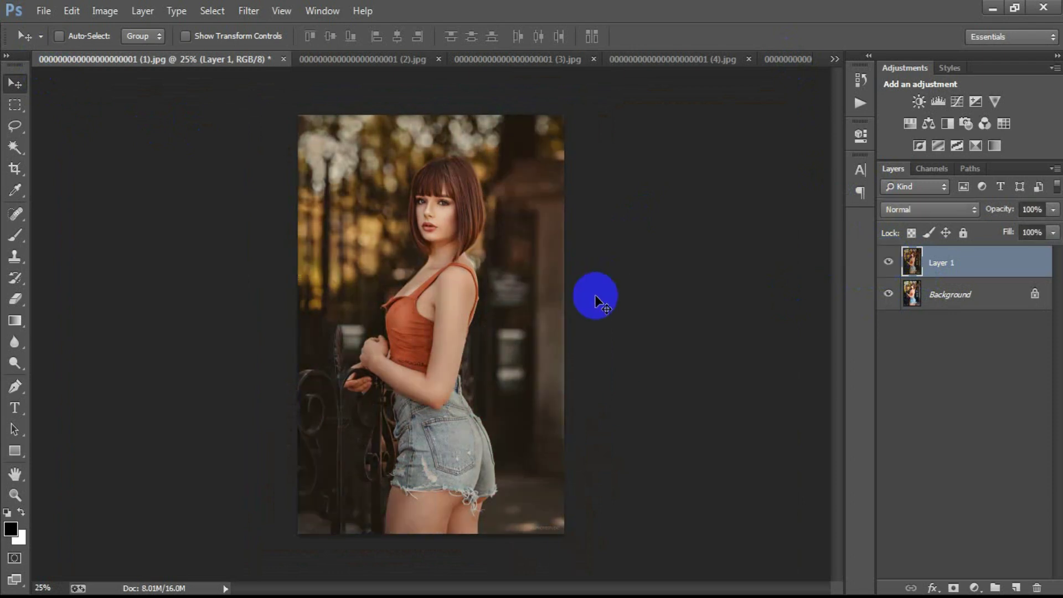